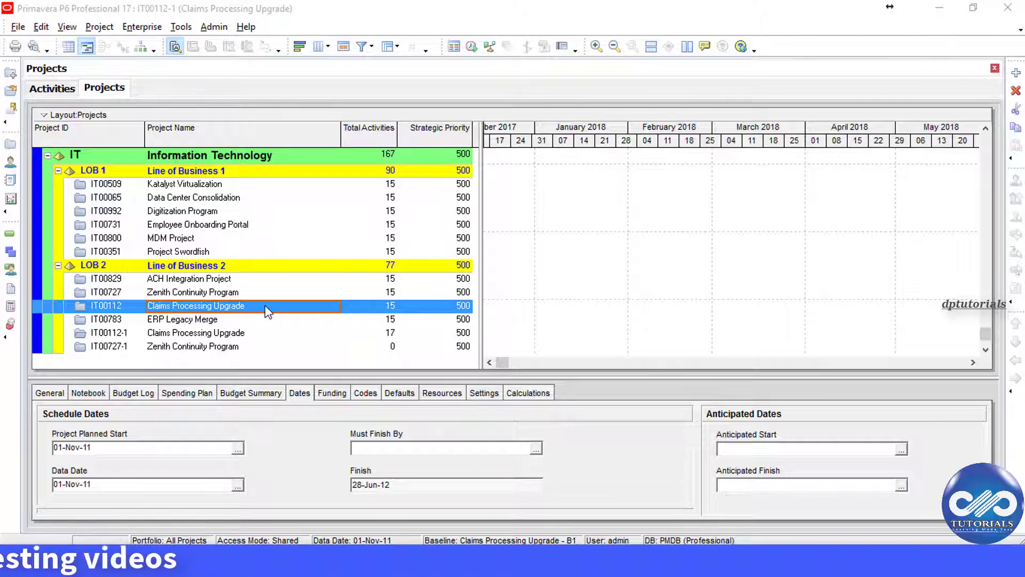
Step: Open the IT00112-1 Claims Processing Upgrade project and go to the scheduling tools
{"action": "left_click", "coordinate": [246, 335]}
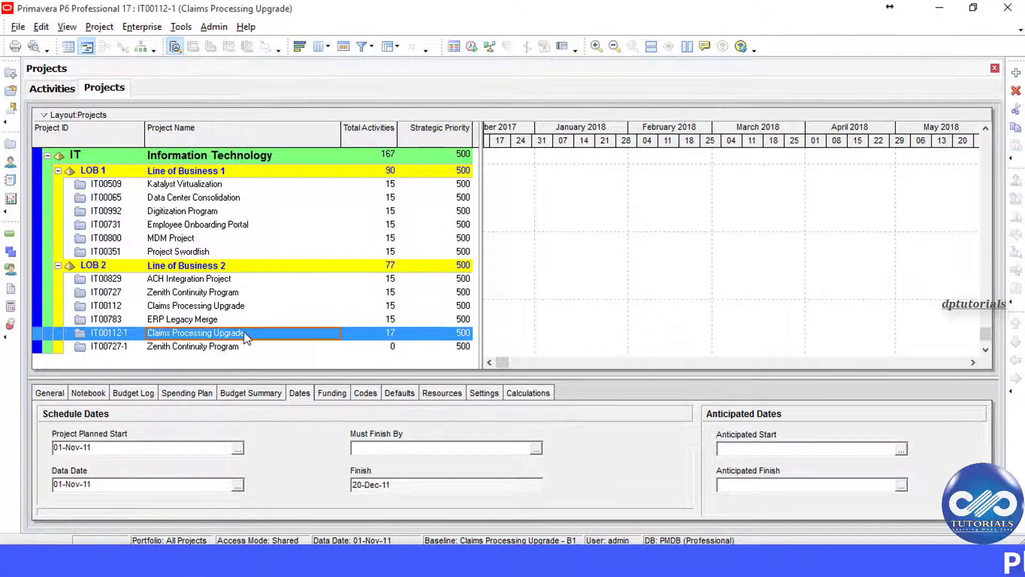
{"action": "right_click", "coordinate": [273, 334]}
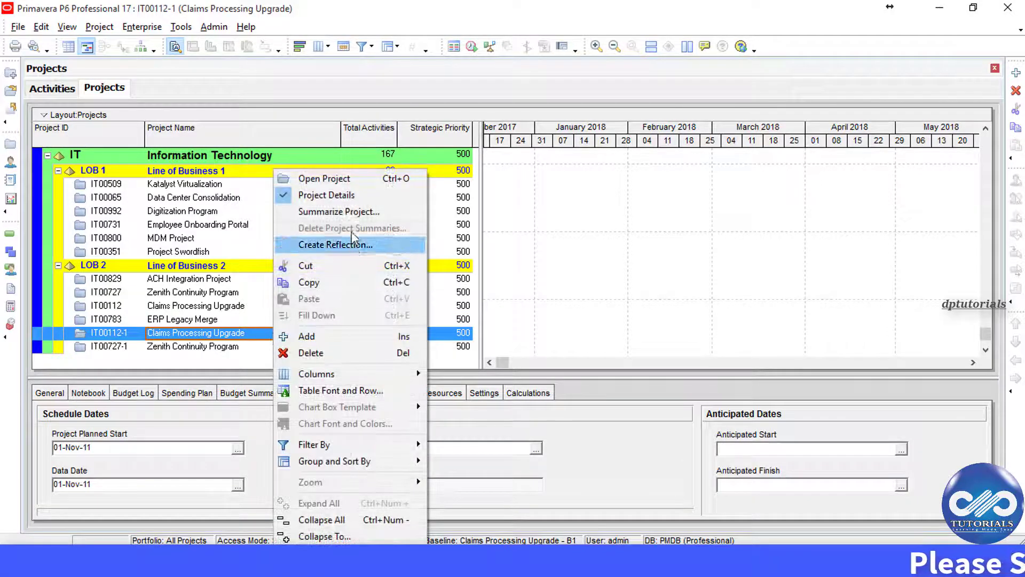
{"action": "left_click", "coordinate": [348, 183]}
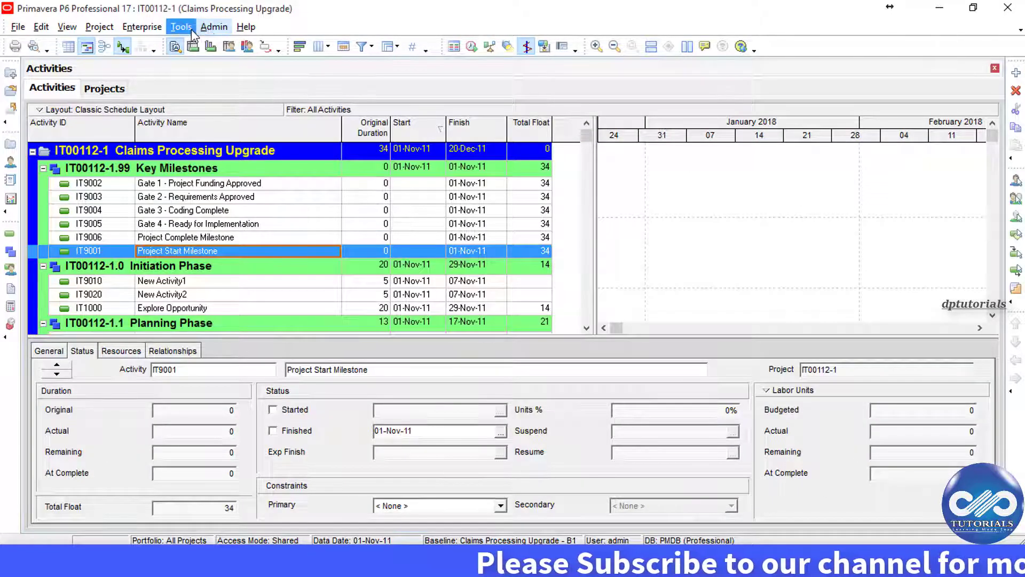
{"action": "left_click", "coordinate": [192, 34]}
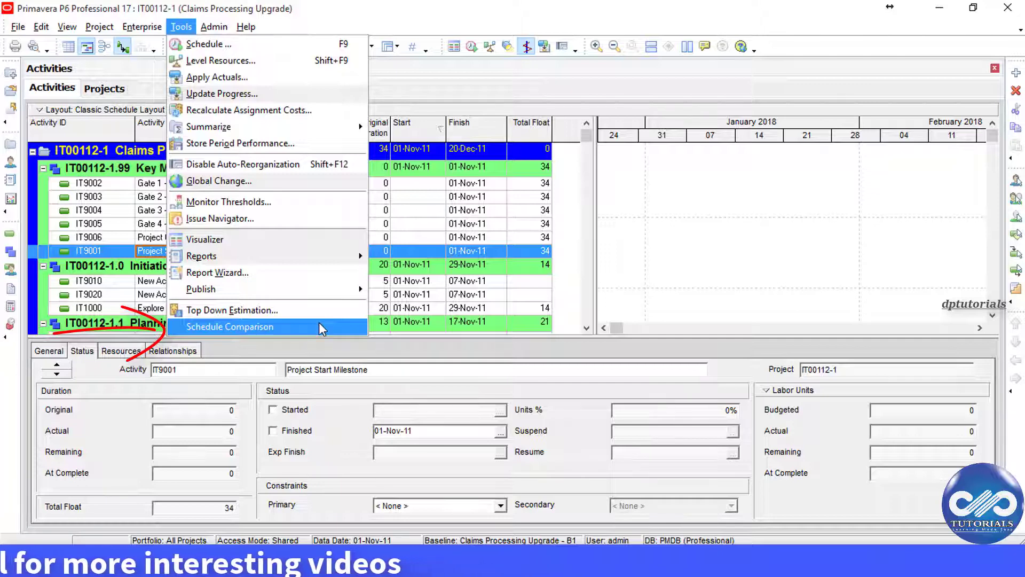
Step: Create a new schedule comparison named Sample and continue to its project options
{"action": "left_click", "coordinate": [319, 322]}
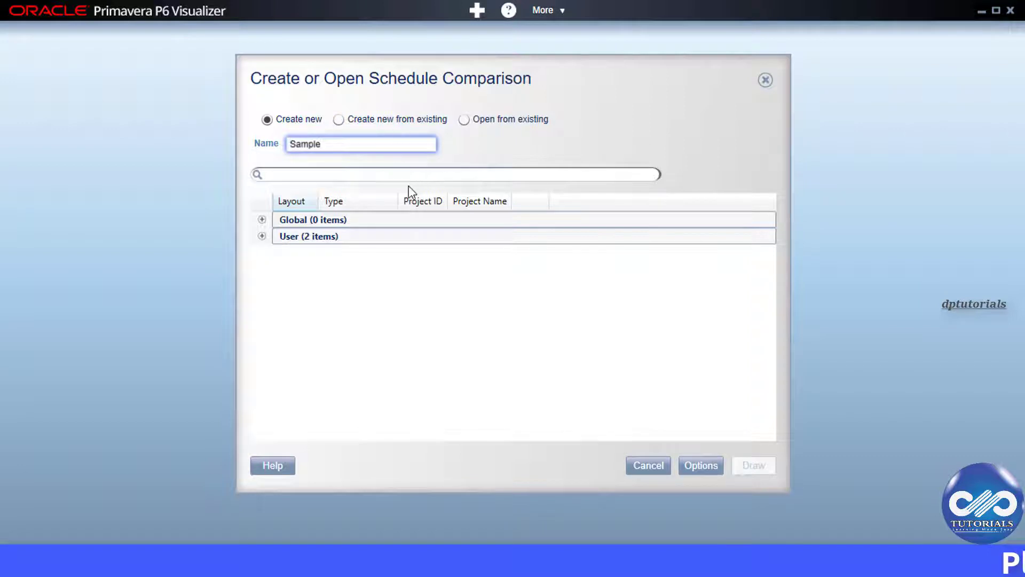
{"action": "left_click", "coordinate": [705, 469]}
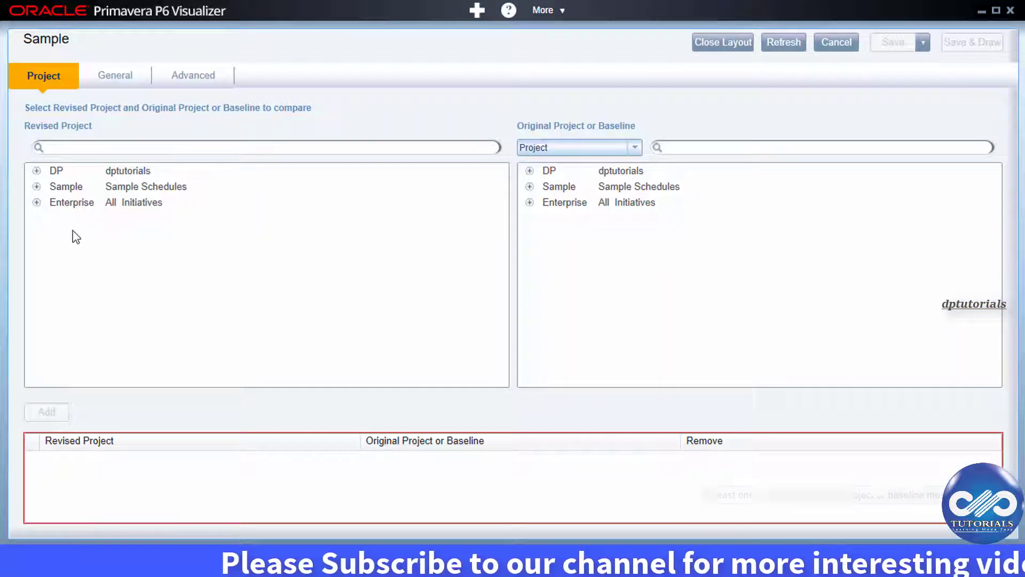
Step: Expand Enterprise > IT > LOB 2 and choose IT00112-1 as the revised project
{"action": "left_click", "coordinate": [37, 203]}
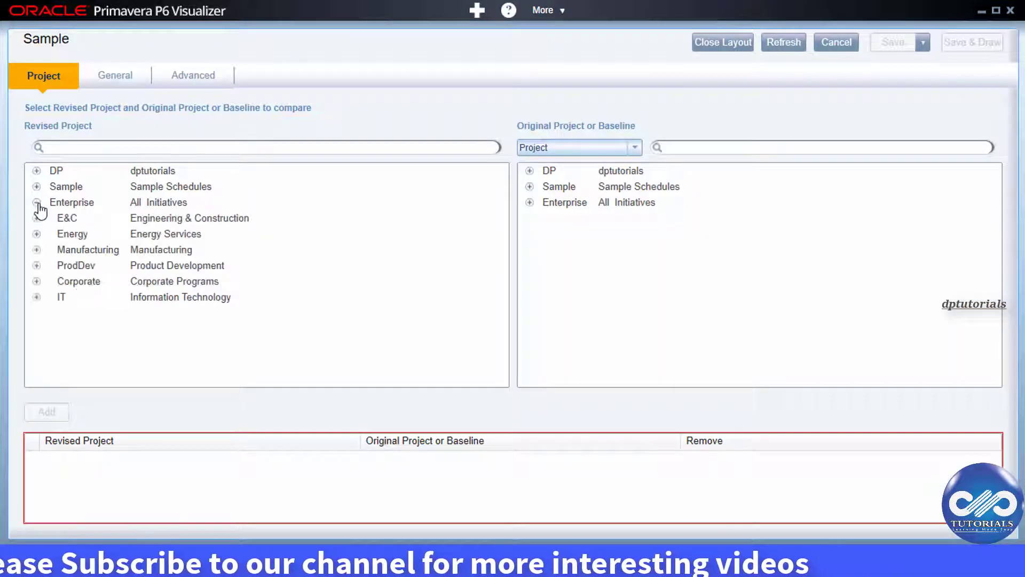
{"action": "left_click", "coordinate": [36, 298]}
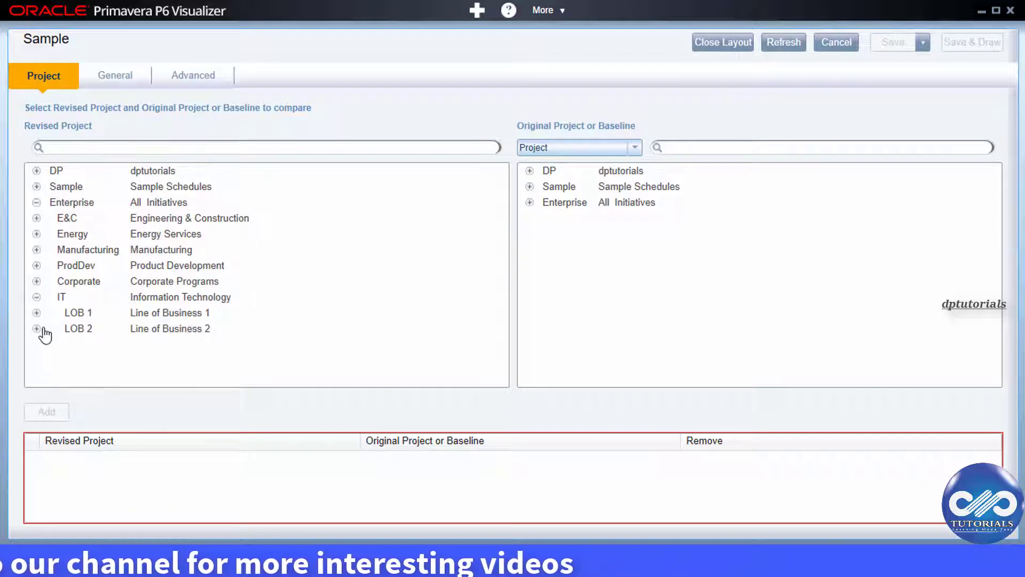
{"action": "left_click", "coordinate": [38, 328]}
{"action": "scroll", "coordinate": [192, 353], "scroll_direction": "down", "scroll_amount": 1}
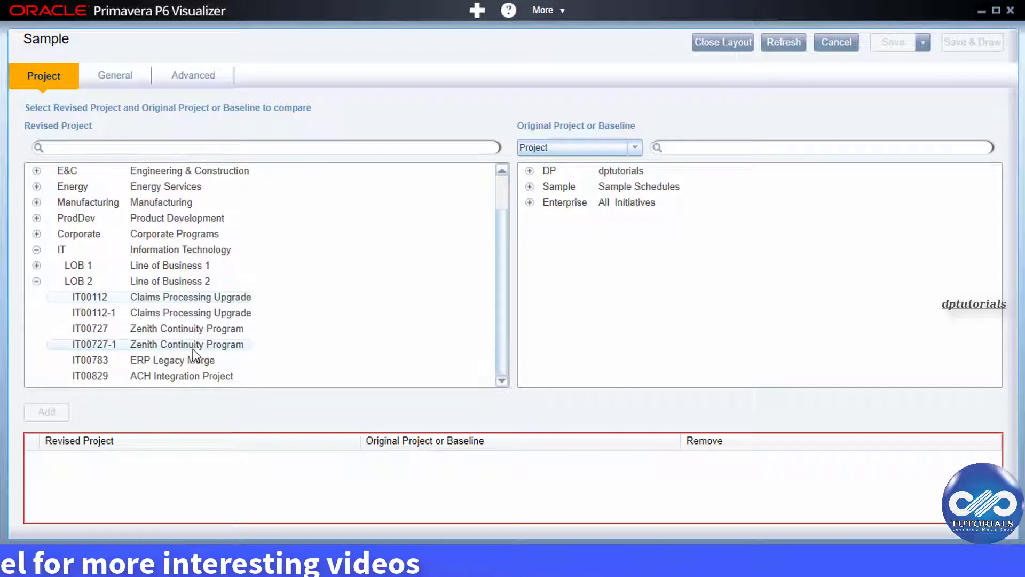
{"action": "left_click", "coordinate": [193, 318]}
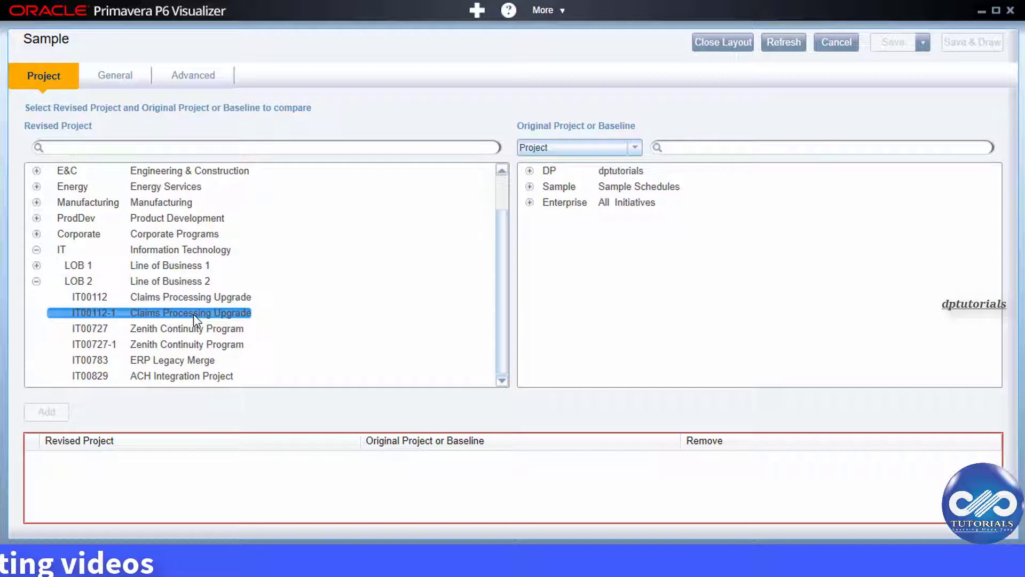
Step: Choose IT00112 from LOB 2 as the original project and add the IT00112-1 versus IT00112 pair
{"action": "left_click", "coordinate": [530, 203]}
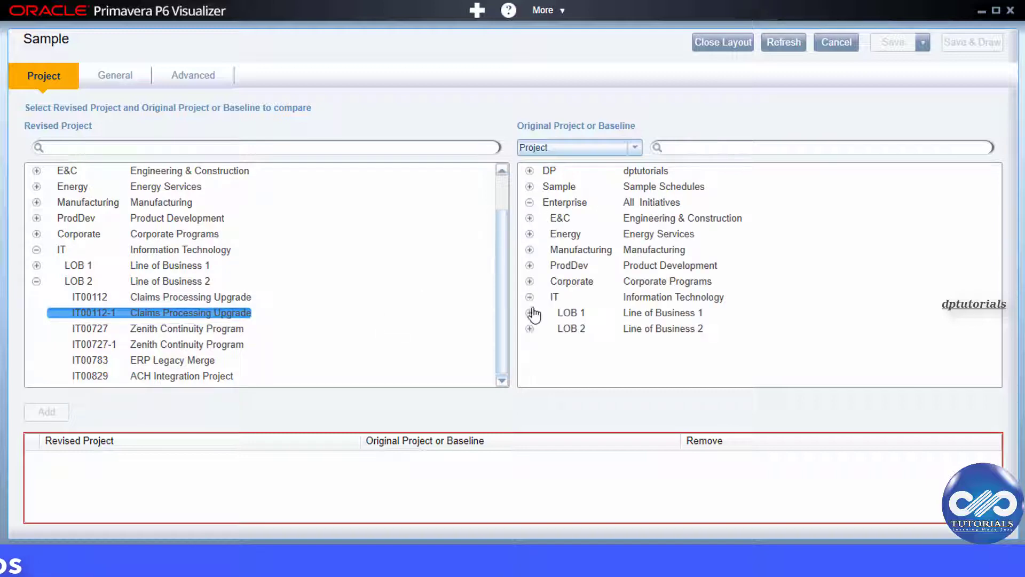
{"action": "left_click", "coordinate": [529, 329]}
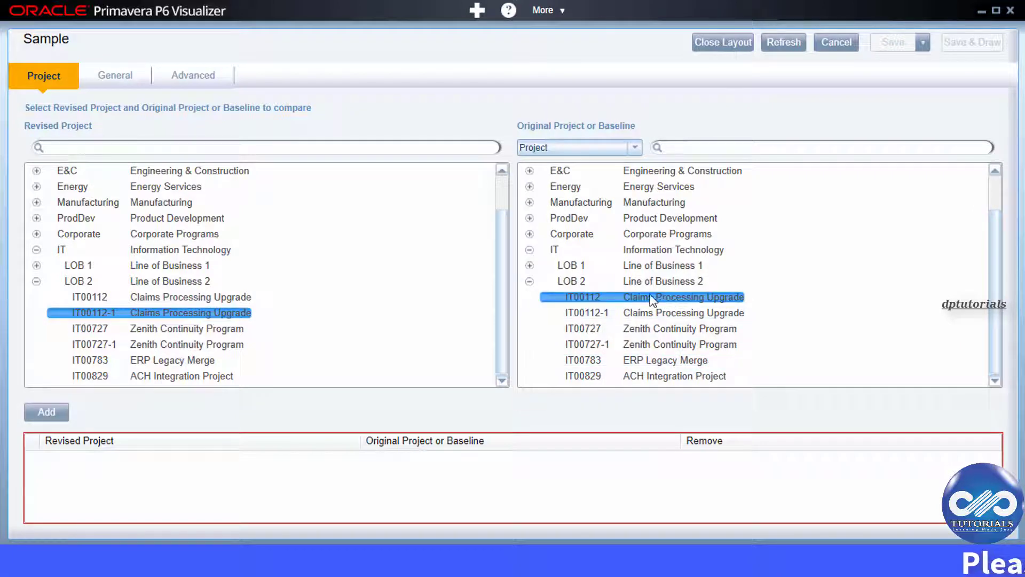
{"action": "left_click", "coordinate": [47, 414]}
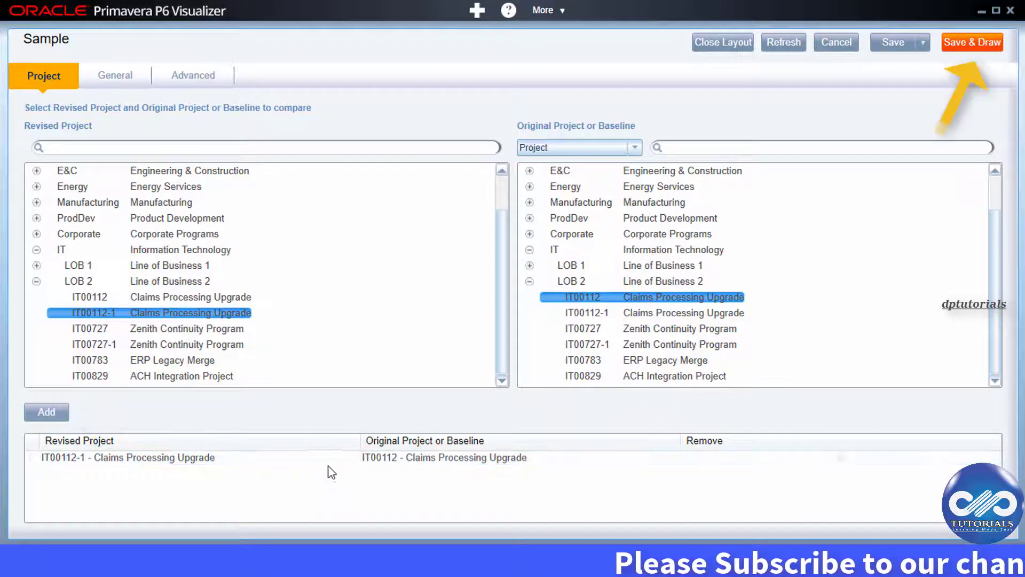
Step: Save and draw the Project Differences Report showing New Activity1 (IT9010) and New Activity2 (IT9020) added
{"action": "left_click", "coordinate": [969, 50]}
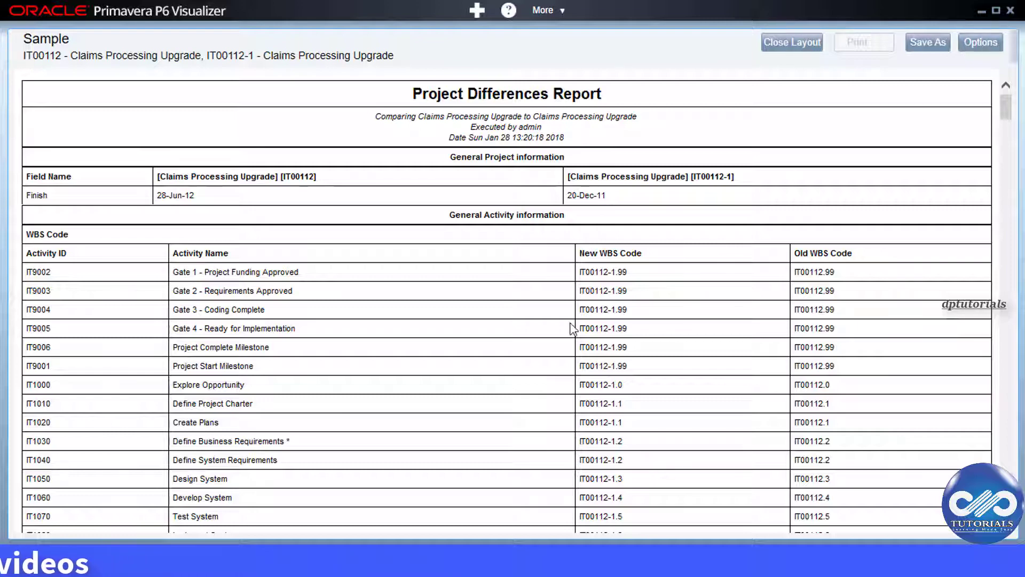
{"action": "scroll", "coordinate": [571, 328], "scroll_direction": "down", "scroll_amount": 5}
{"action": "scroll", "coordinate": [571, 329], "scroll_direction": "down", "scroll_amount": 5}
{"action": "scroll", "coordinate": [572, 328], "scroll_direction": "down", "scroll_amount": 5}
{"action": "scroll", "coordinate": [572, 328], "scroll_direction": "down", "scroll_amount": 5}
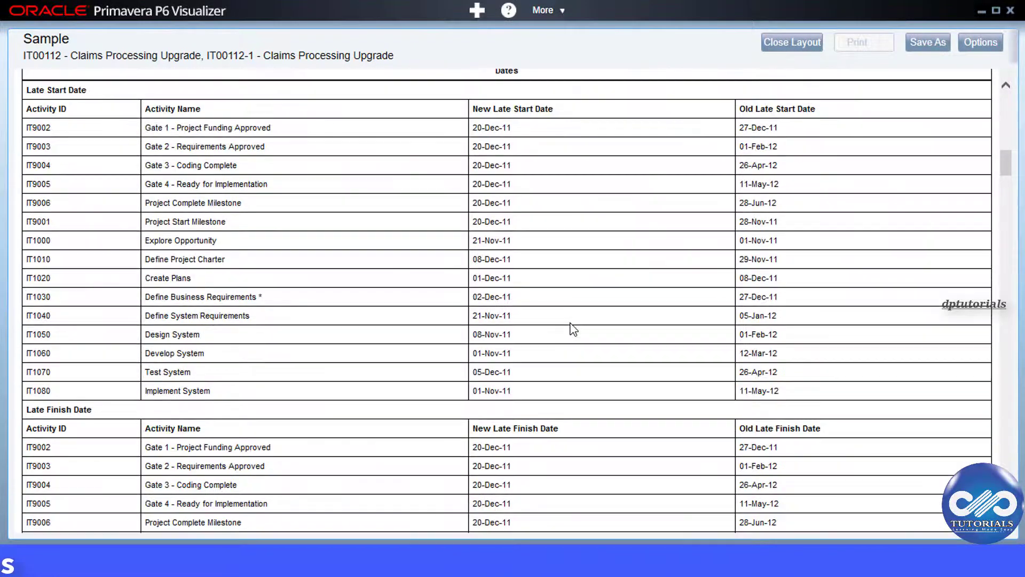
{"action": "scroll", "coordinate": [572, 329], "scroll_direction": "down", "scroll_amount": 5}
{"action": "scroll", "coordinate": [572, 329], "scroll_direction": "down", "scroll_amount": 5}
{"action": "scroll", "coordinate": [573, 329], "scroll_direction": "down", "scroll_amount": 5}
{"action": "scroll", "coordinate": [572, 329], "scroll_direction": "down", "scroll_amount": 5}
{"action": "scroll", "coordinate": [572, 328], "scroll_direction": "down", "scroll_amount": 5}
{"action": "scroll", "coordinate": [572, 328], "scroll_direction": "down", "scroll_amount": 5}
{"action": "scroll", "coordinate": [572, 328], "scroll_direction": "down", "scroll_amount": 5}
{"action": "scroll", "coordinate": [572, 329], "scroll_direction": "down", "scroll_amount": 5}
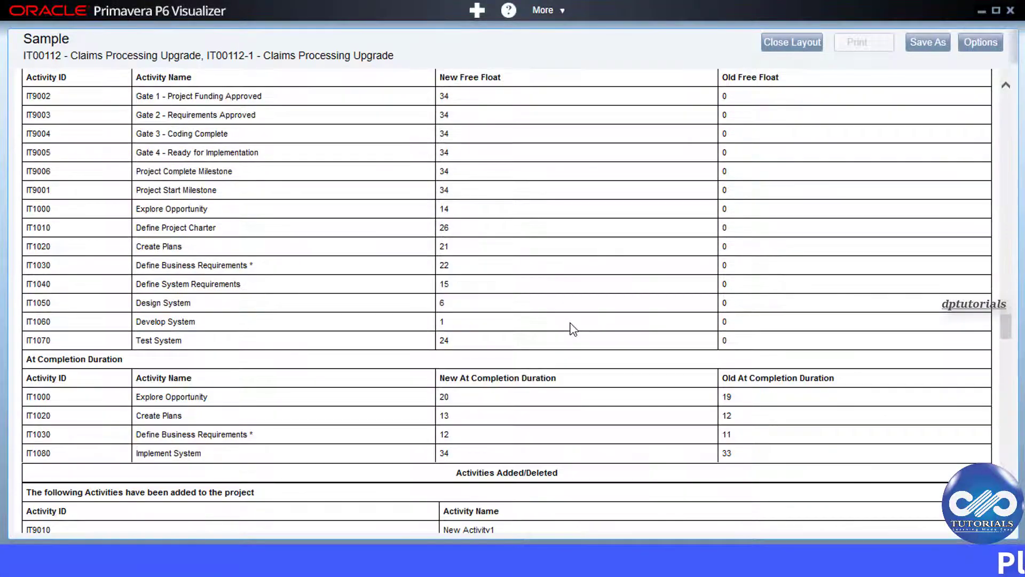
{"action": "scroll", "coordinate": [572, 329], "scroll_direction": "down", "scroll_amount": 3}
{"action": "scroll", "coordinate": [572, 329], "scroll_direction": "down", "scroll_amount": 2}
{"action": "scroll", "coordinate": [572, 329], "scroll_direction": "up", "scroll_amount": 1}
{"action": "scroll", "coordinate": [572, 328], "scroll_direction": "up", "scroll_amount": 1}
{"action": "scroll", "coordinate": [572, 328], "scroll_direction": "up", "scroll_amount": 1}
{"action": "scroll", "coordinate": [128, 314], "scroll_direction": "down", "scroll_amount": 2}
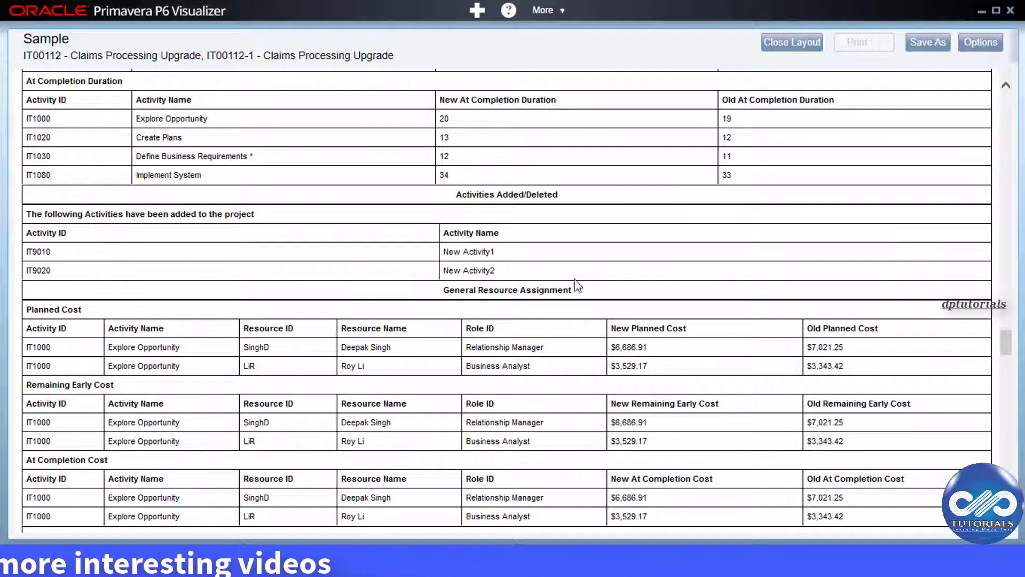
{"action": "left_click", "coordinate": [927, 44]}
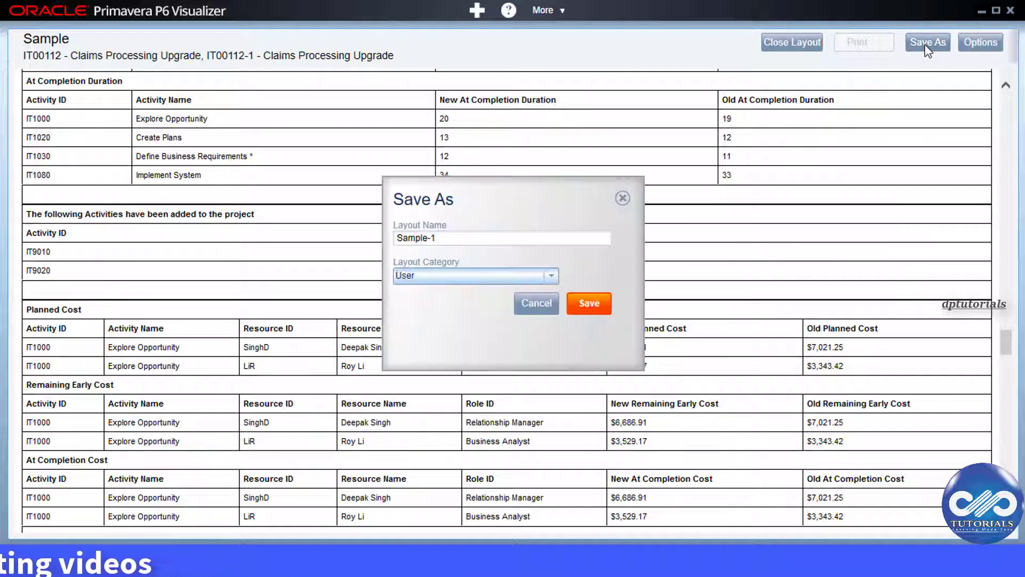
{"action": "left_click", "coordinate": [493, 276]}
{"action": "left_click", "coordinate": [516, 274]}
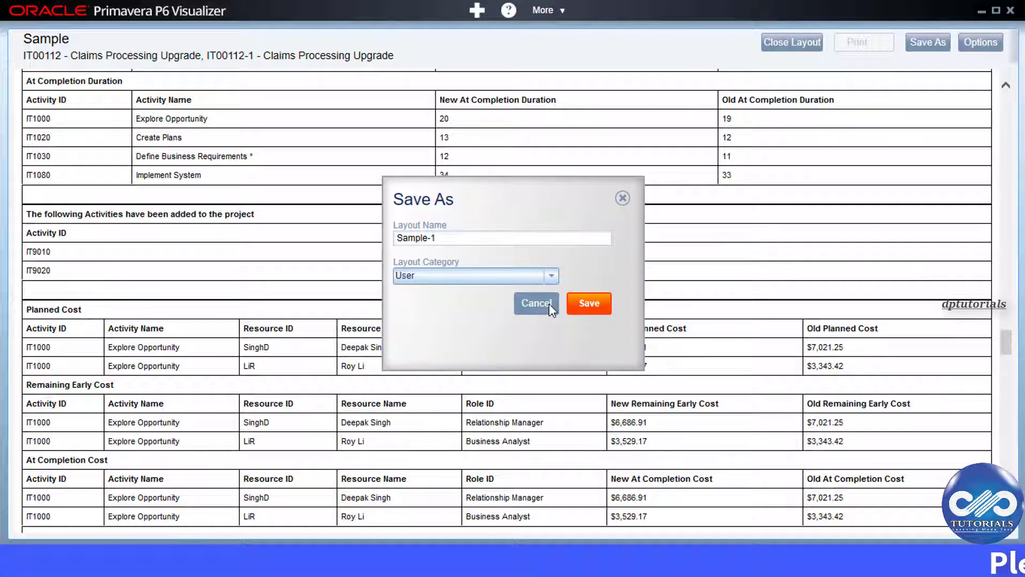
{"action": "left_click", "coordinate": [548, 303]}
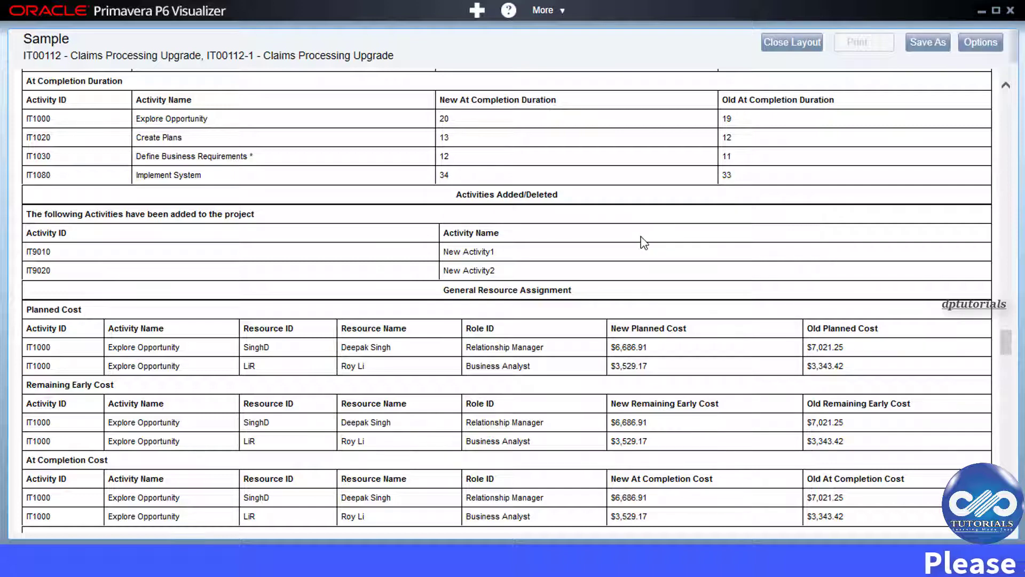